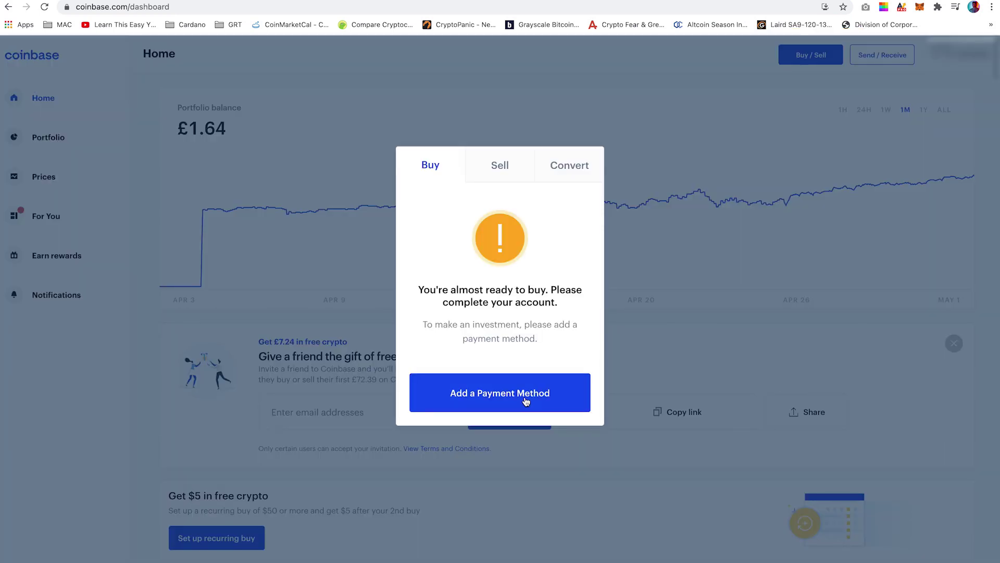
Step: Open the Buy panel on the Coinbase dashboard, which asks for a payment method first
click(525, 399)
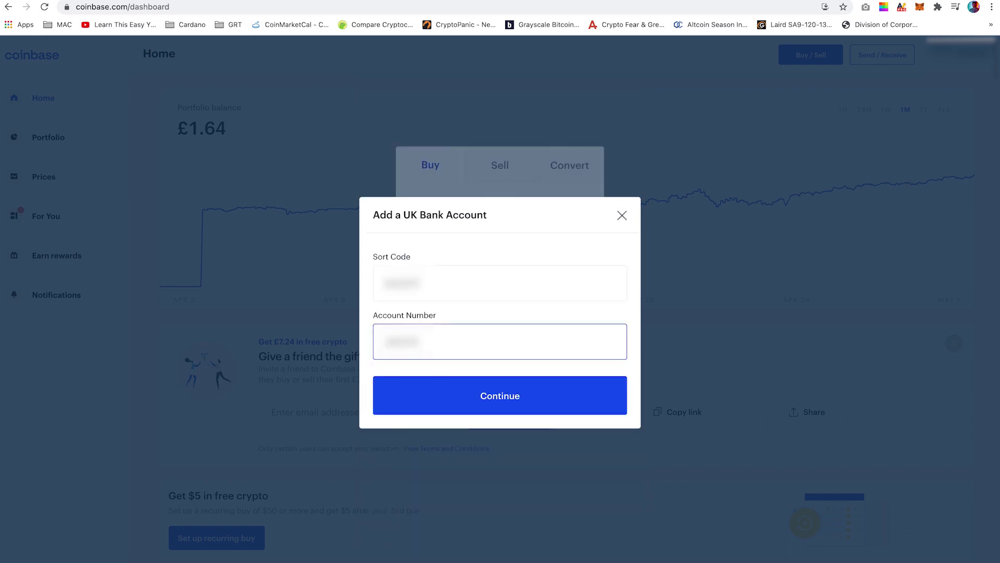
Step: Submit the UK bank account details and confirm the deposit transfer has been sent
key(Return)
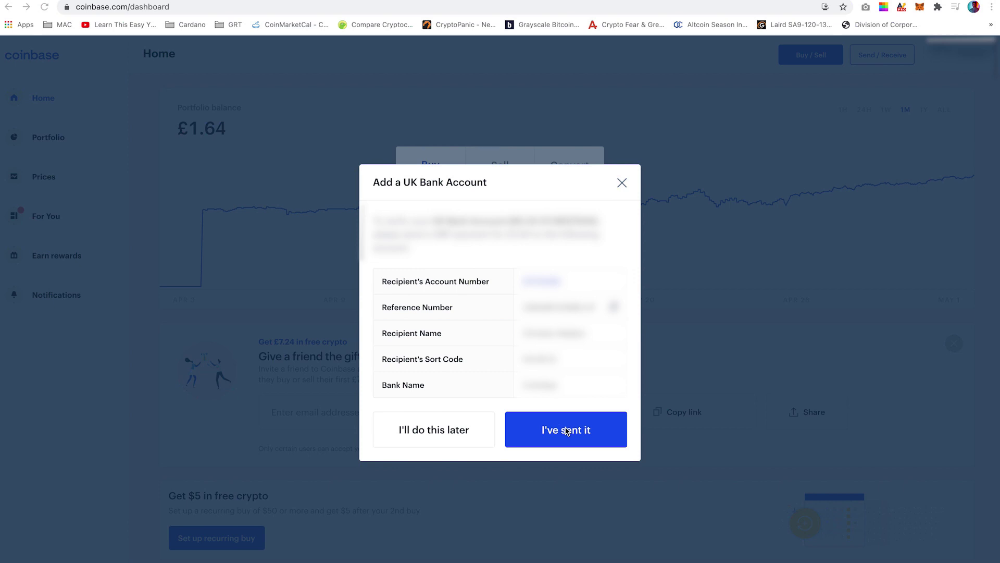
click(567, 431)
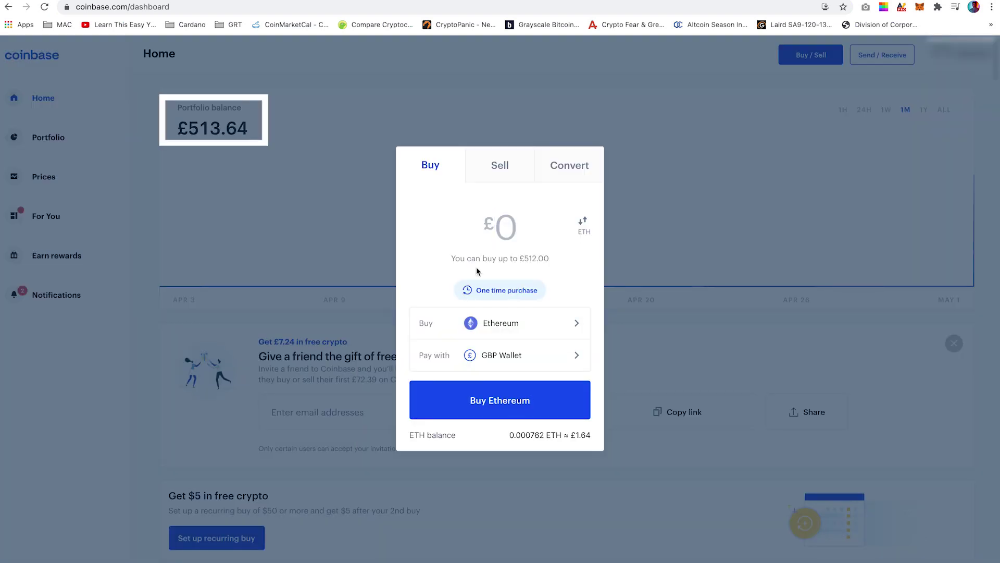
Step: Buy £500 of Ethereum paid from the GBP Wallet and close the order confirmation
click(801, 58)
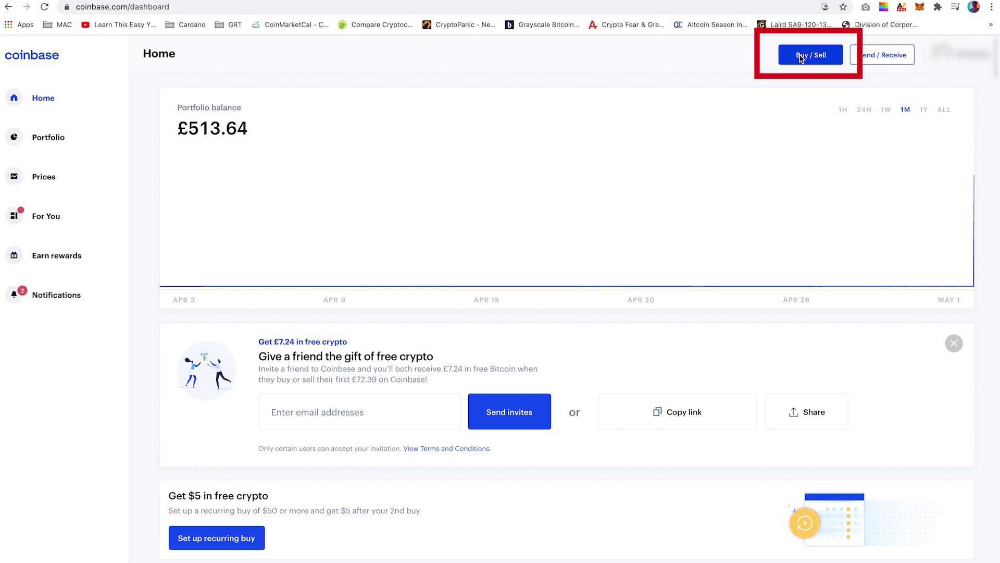
click(801, 56)
text(500)
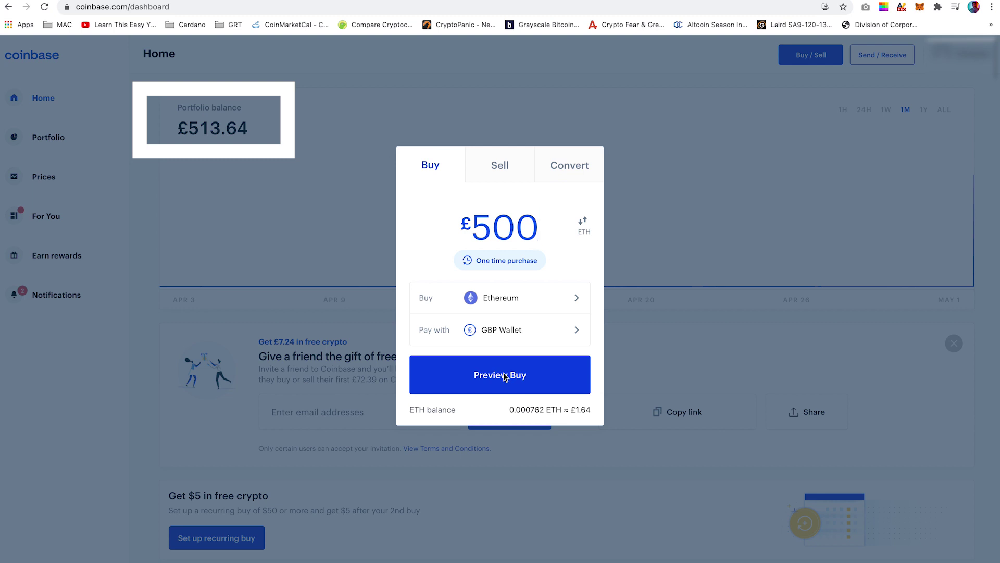
click(505, 376)
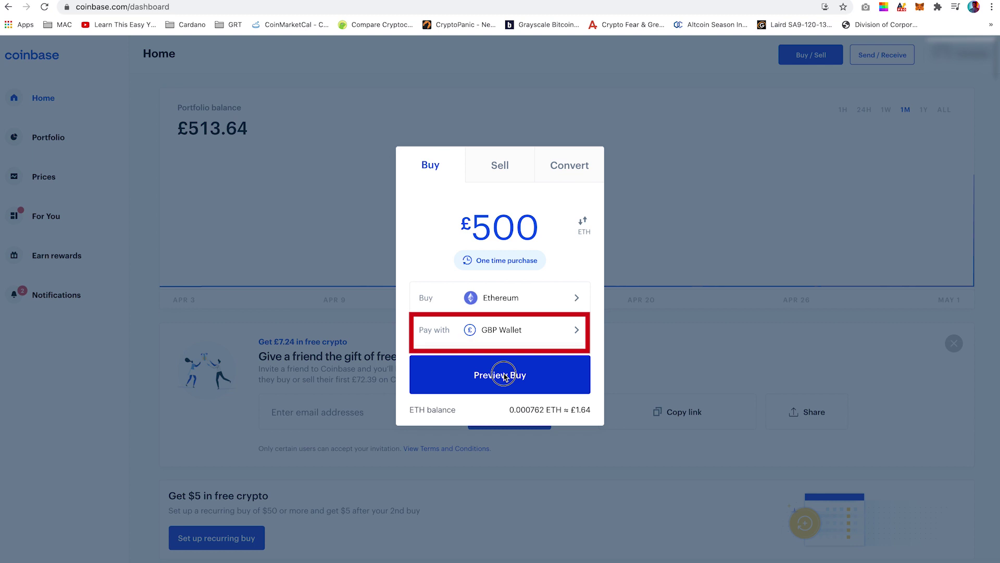
click(504, 376)
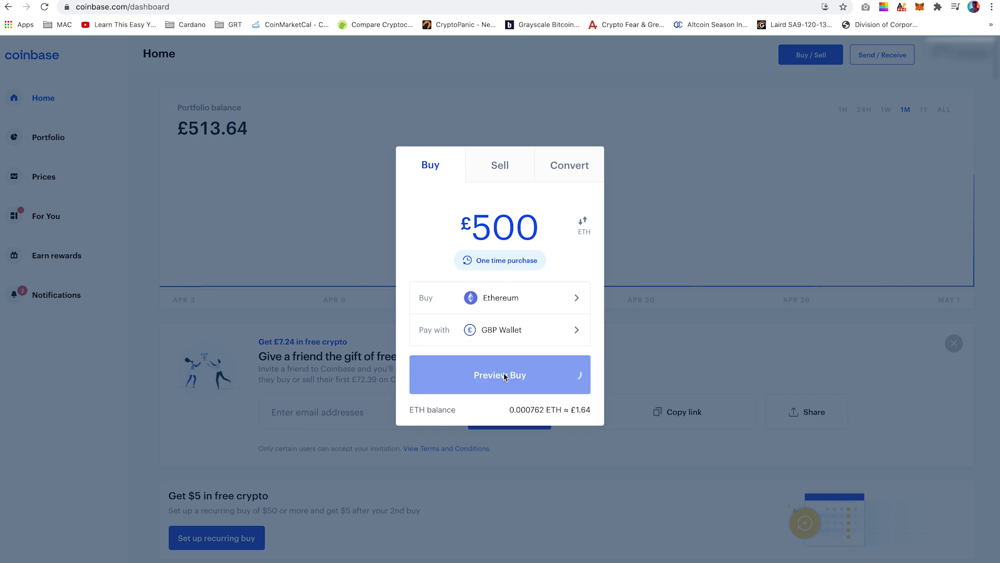
click(504, 376)
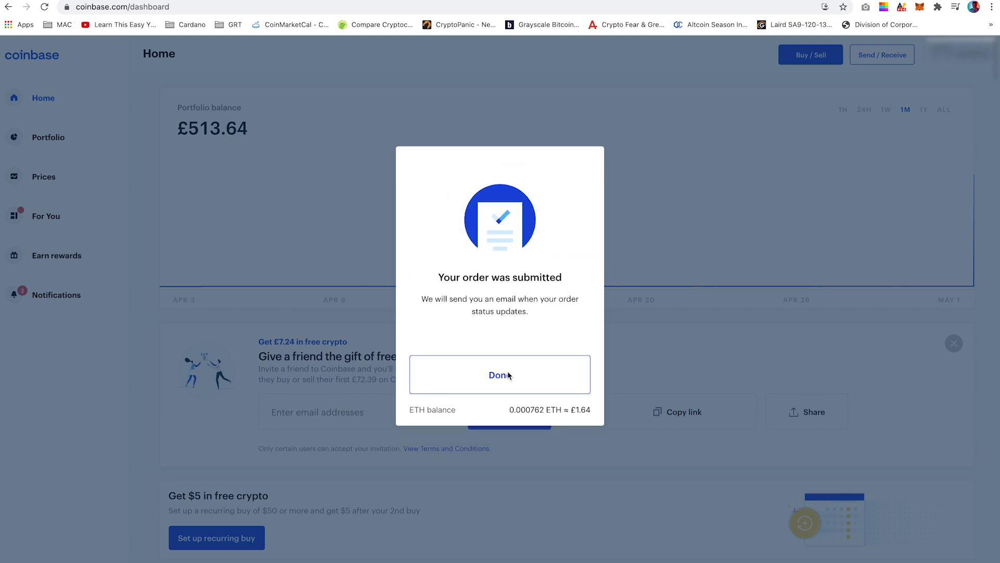
click(529, 375)
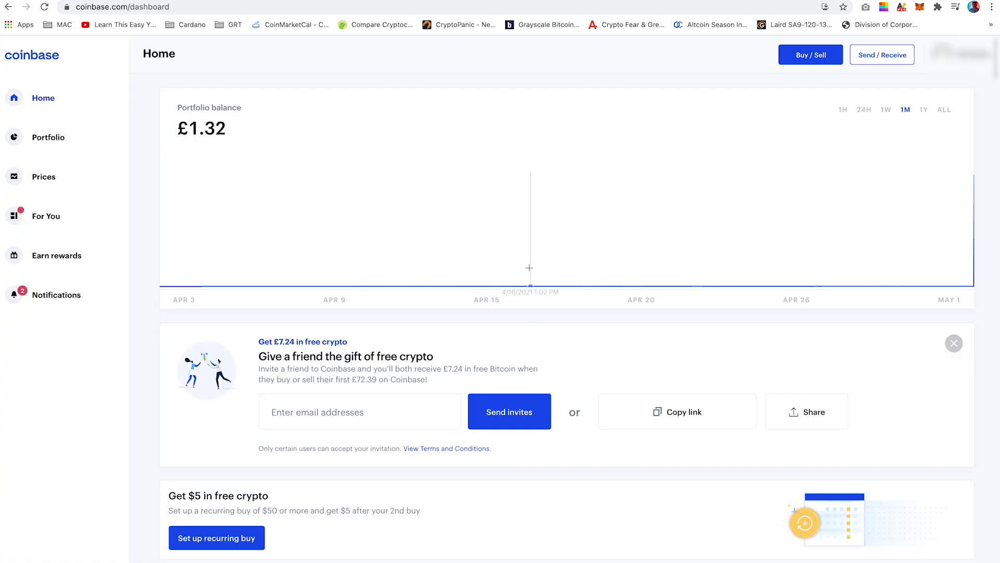
Step: Reload balances, enter 500 to convert from Ethereum to USD Coin, and preview the conversion
click(479, 7)
key(Return)
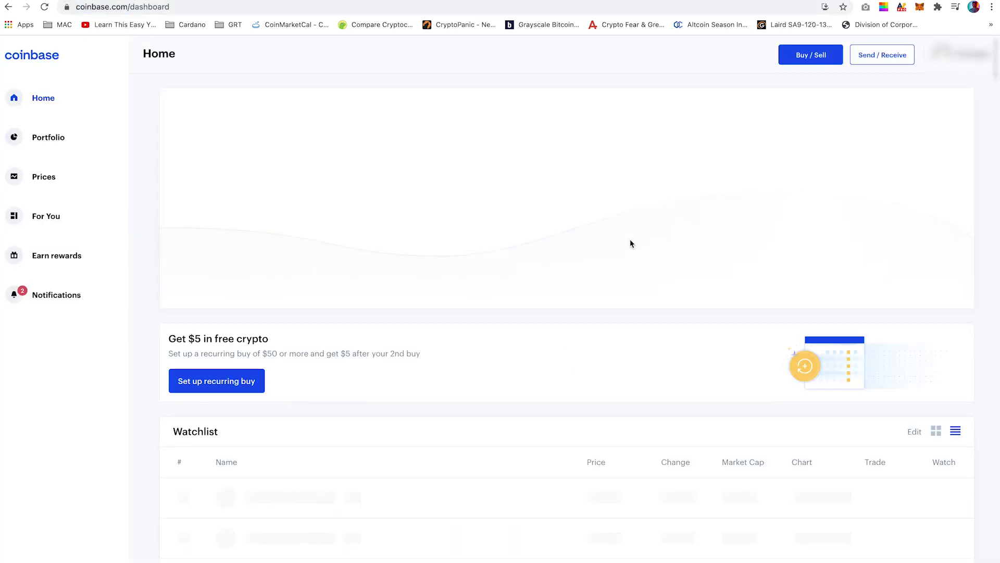
click(806, 57)
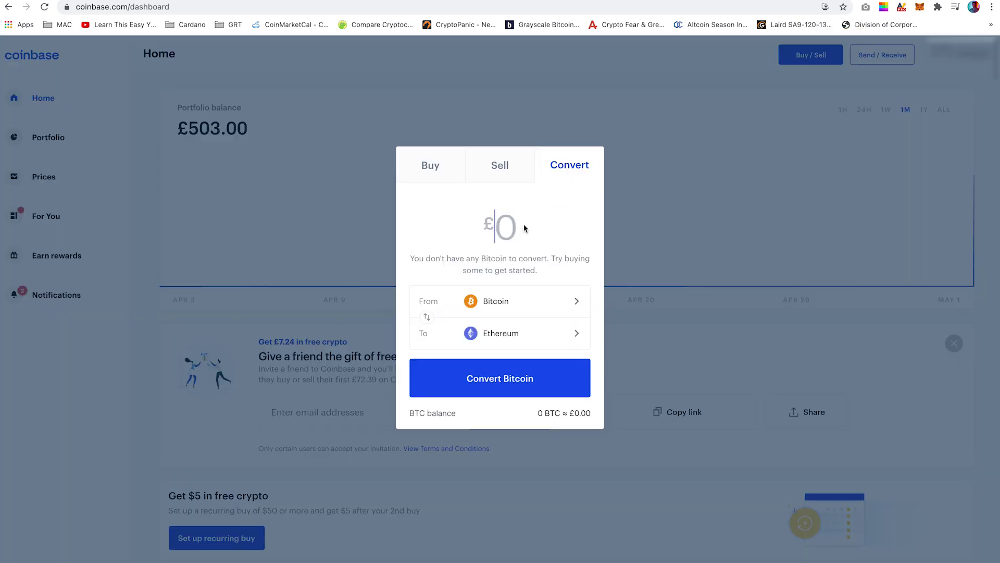
text(500)
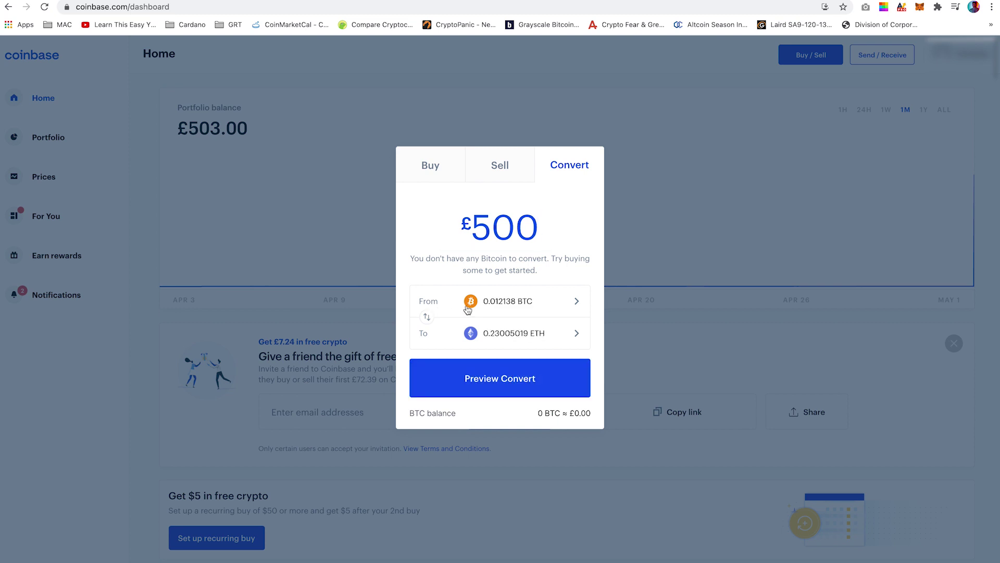
click(503, 307)
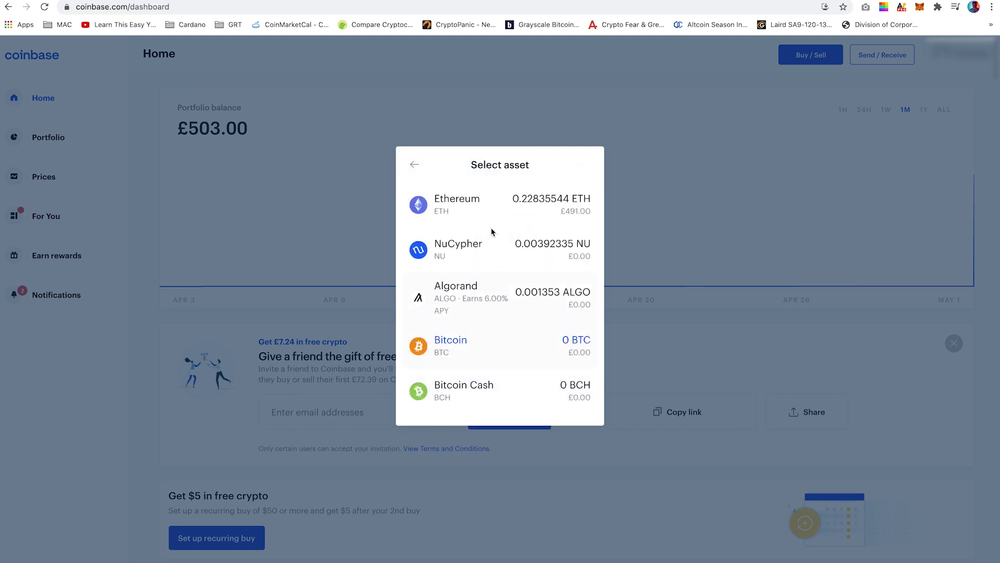
click(469, 201)
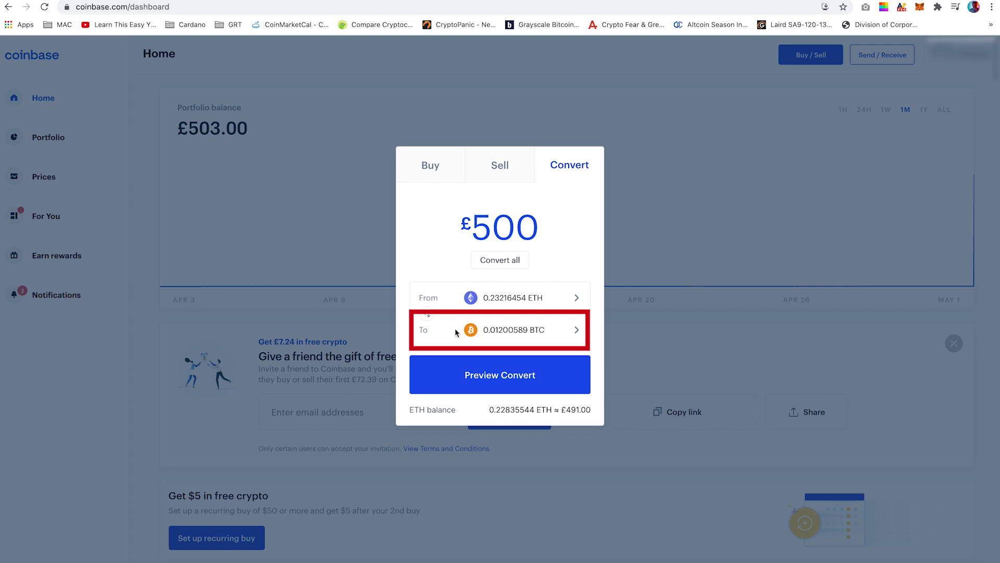
click(504, 334)
scroll(502, 335, down, 10)
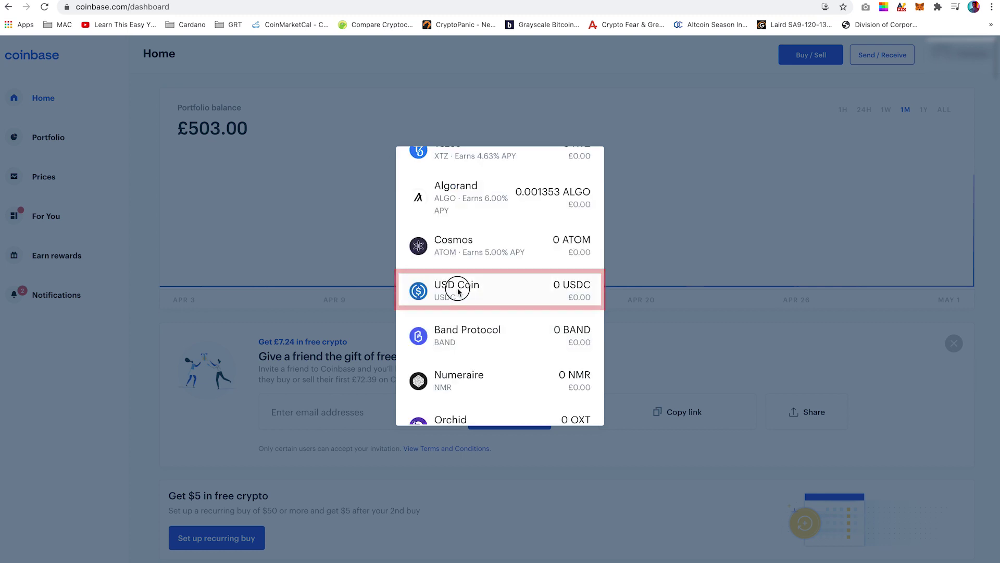
click(458, 292)
click(509, 382)
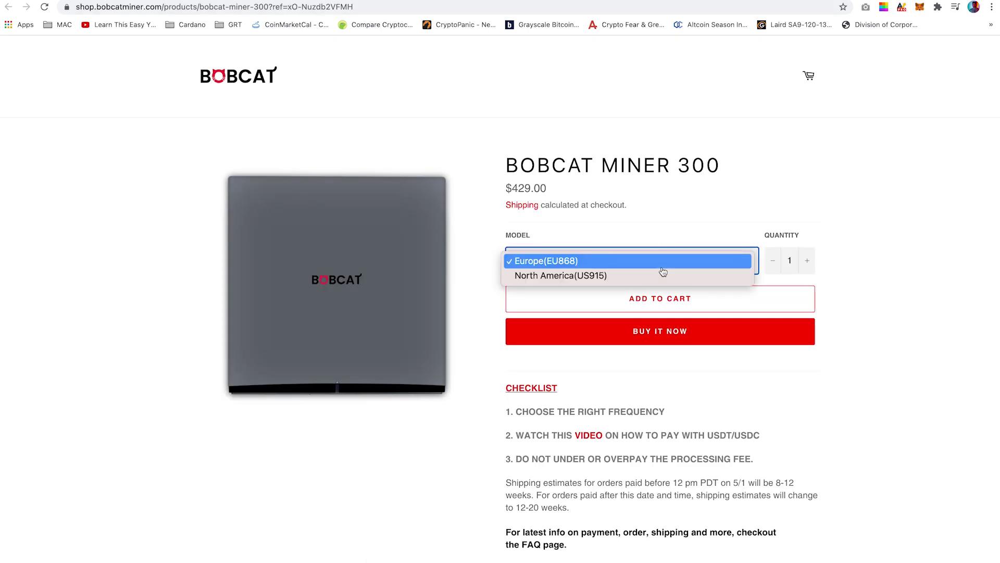
Step: Choose the Europe(EU868) Bobcat Miner 300, buy it now, and accept the terms
click(652, 268)
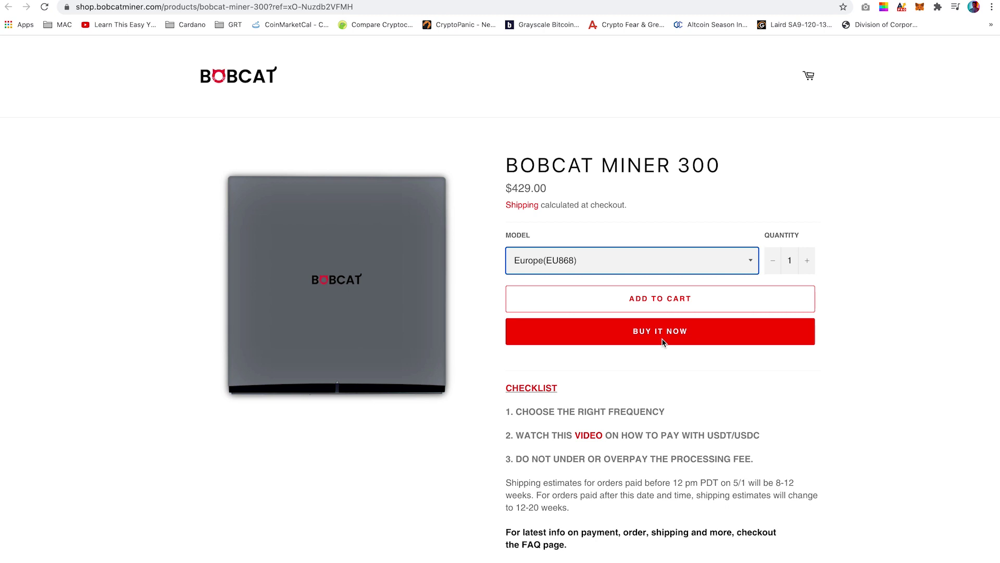
click(698, 337)
click(420, 349)
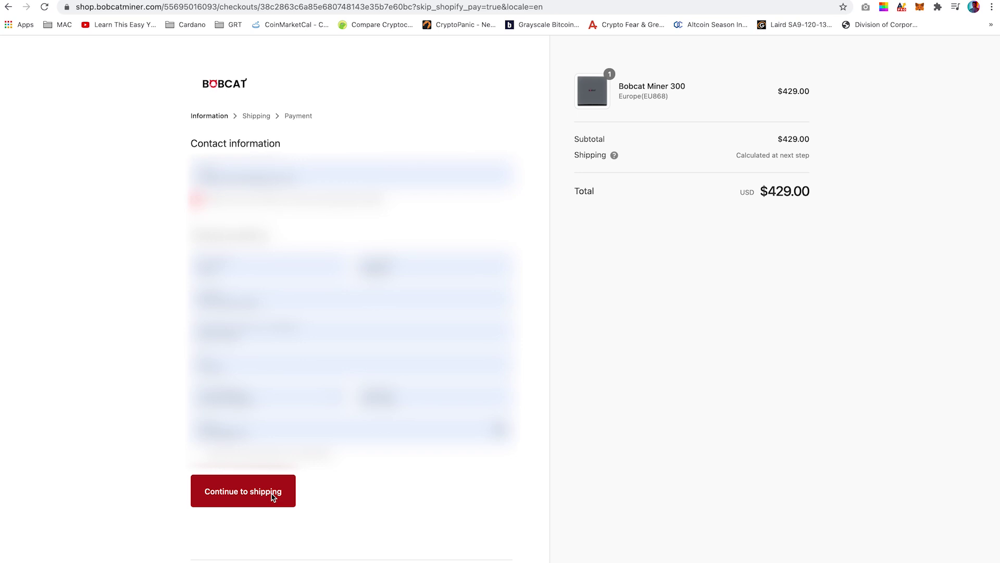
Step: Continue through shipping and payment and complete the $475.00 order with USDC(MugglePay)
click(272, 497)
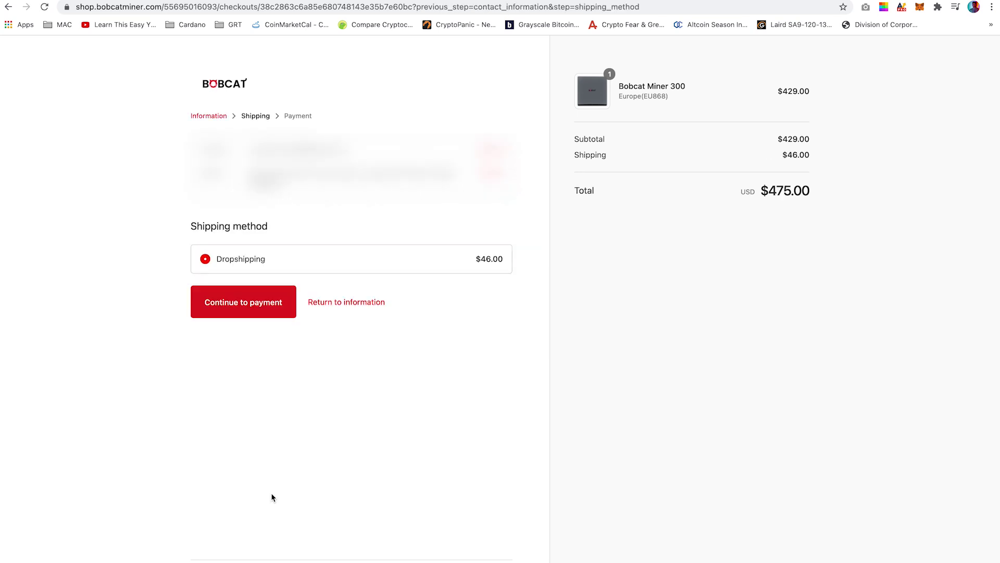
click(254, 312)
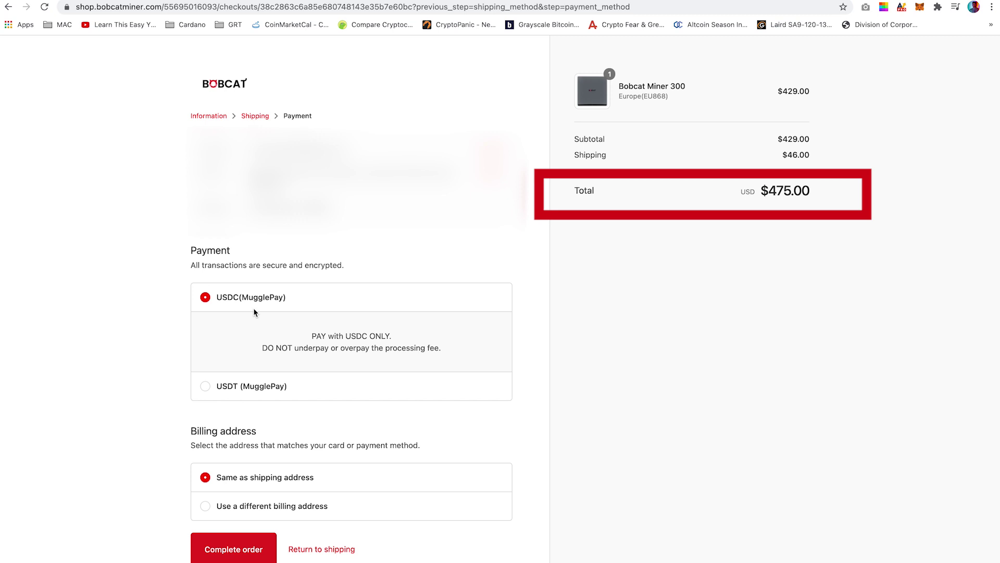
click(240, 550)
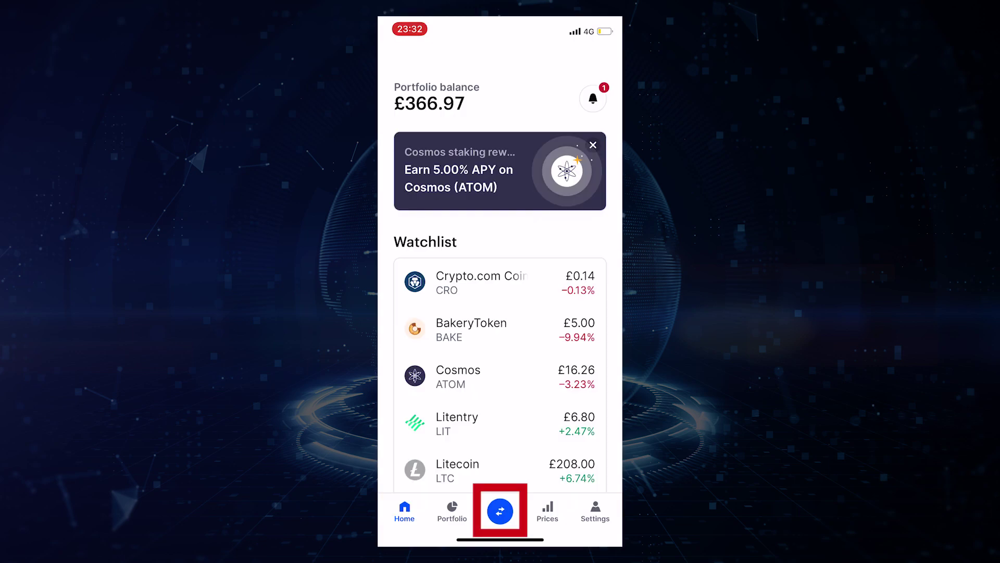
Step: Start a send from the USDC Wallet with the amount set to 475 USDC, then continue
click(500, 511)
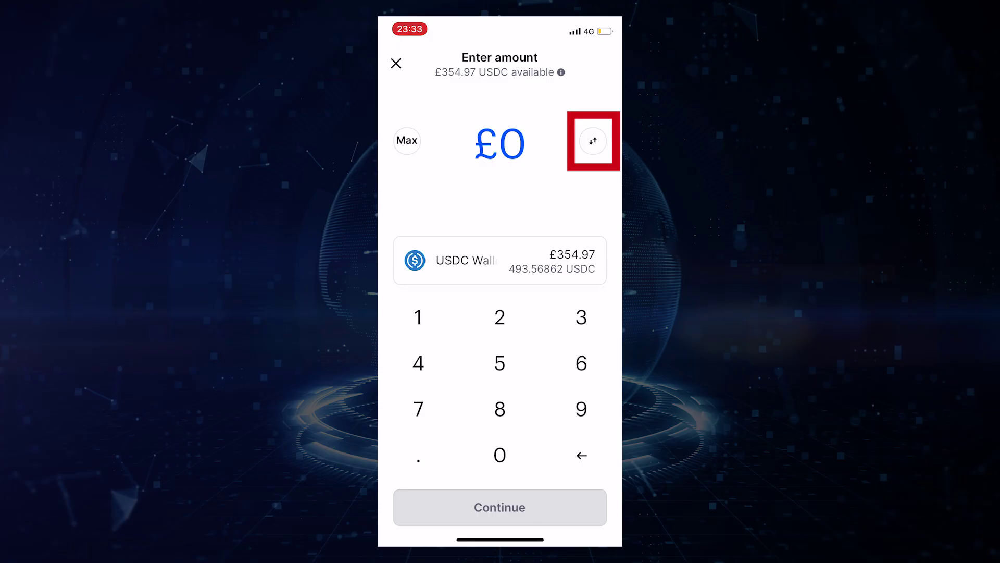
click(593, 141)
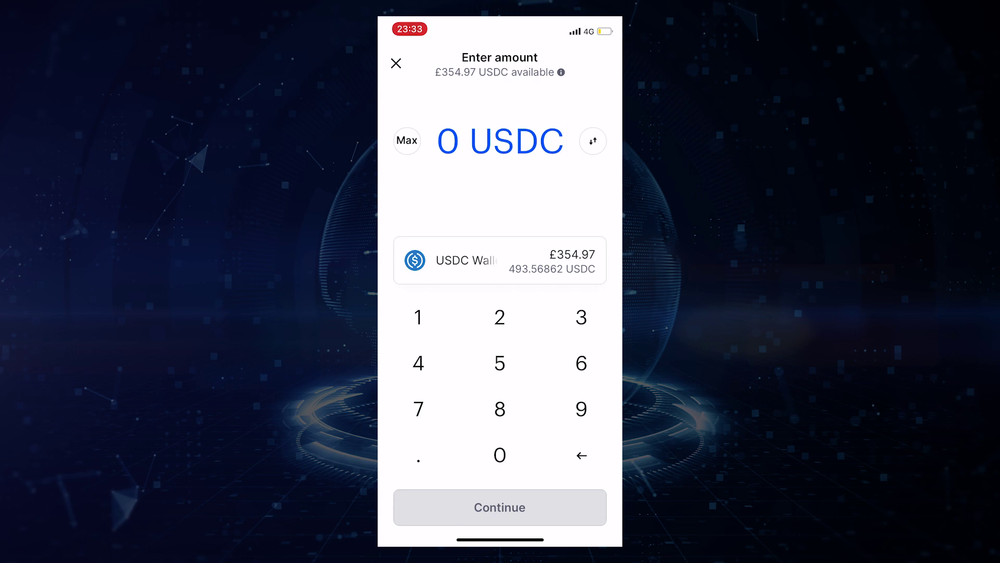
click(418, 363)
click(418, 408)
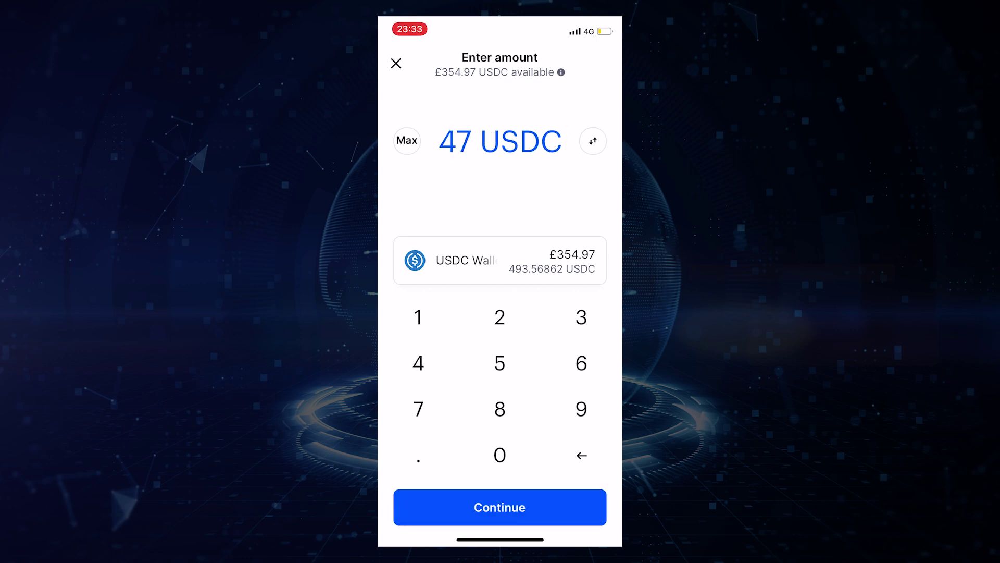
click(500, 362)
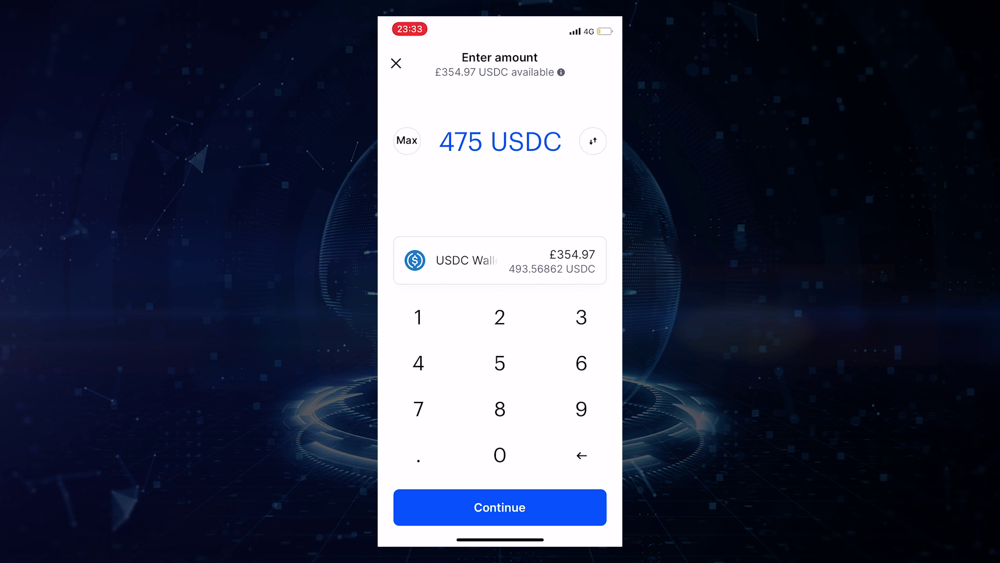
click(500, 507)
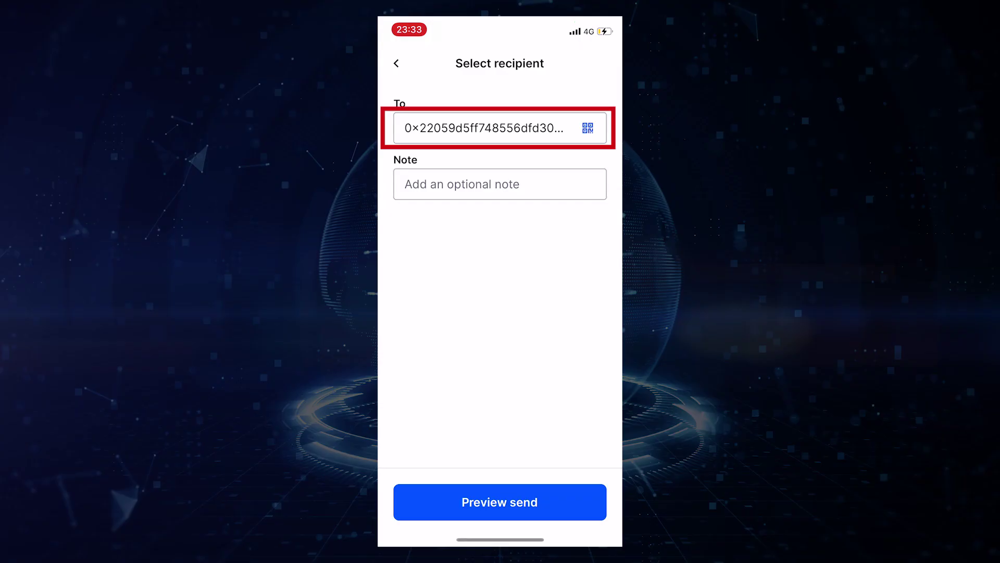
Step: Preview sending 475 USDC to the MugglePay invoice's deposit address
click(500, 502)
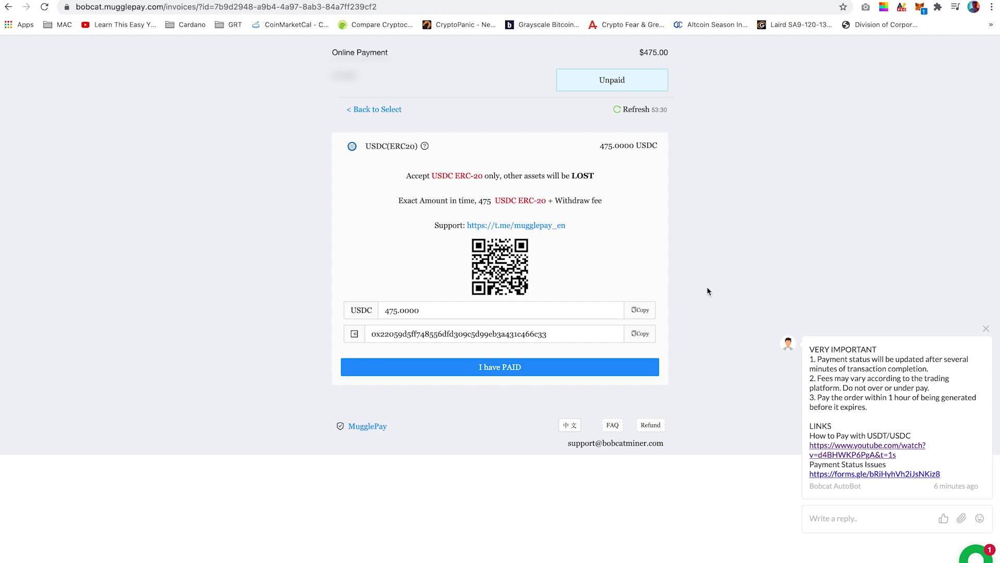
Step: Report the MugglePay invoice as paid and confirm it in the popover
click(547, 370)
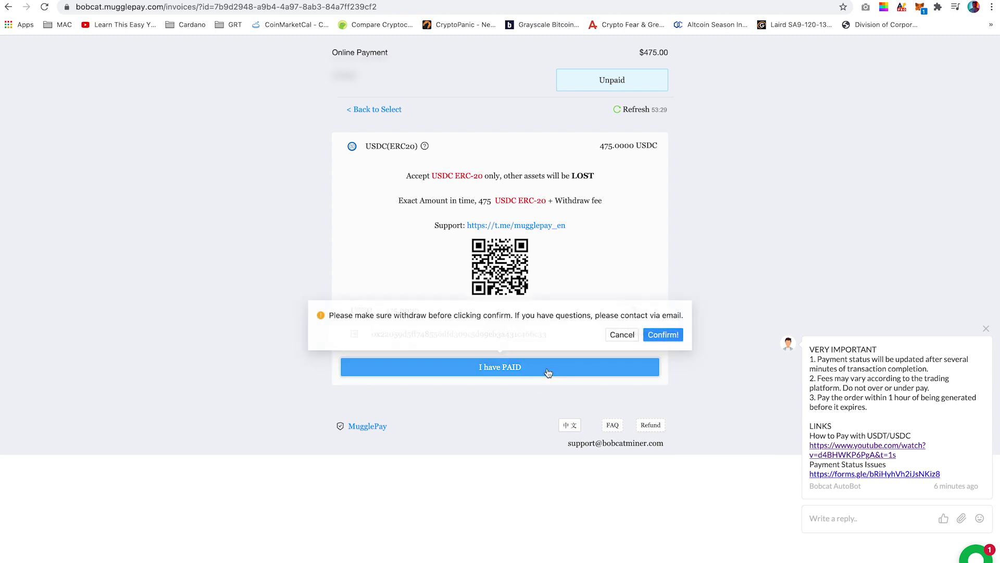
click(664, 335)
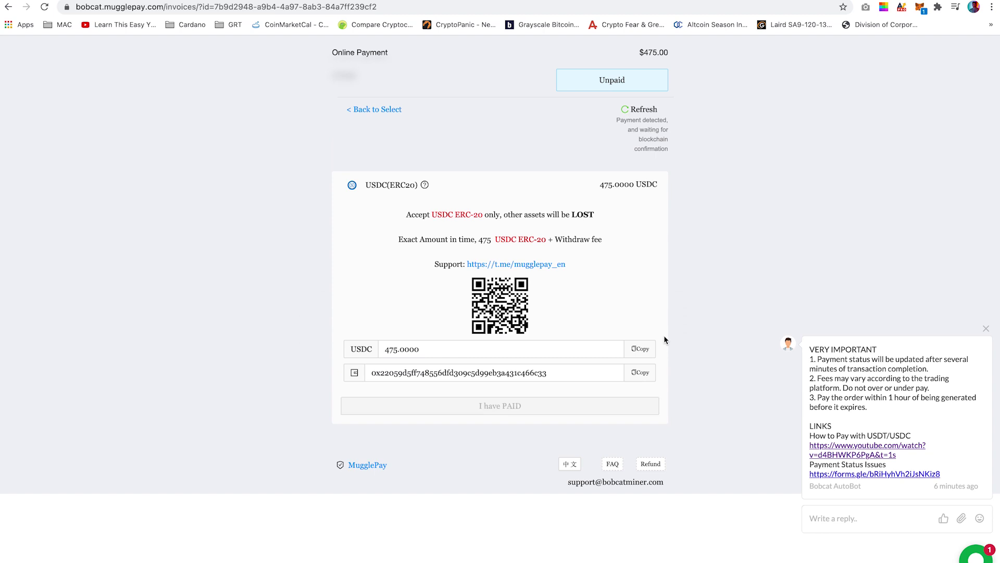